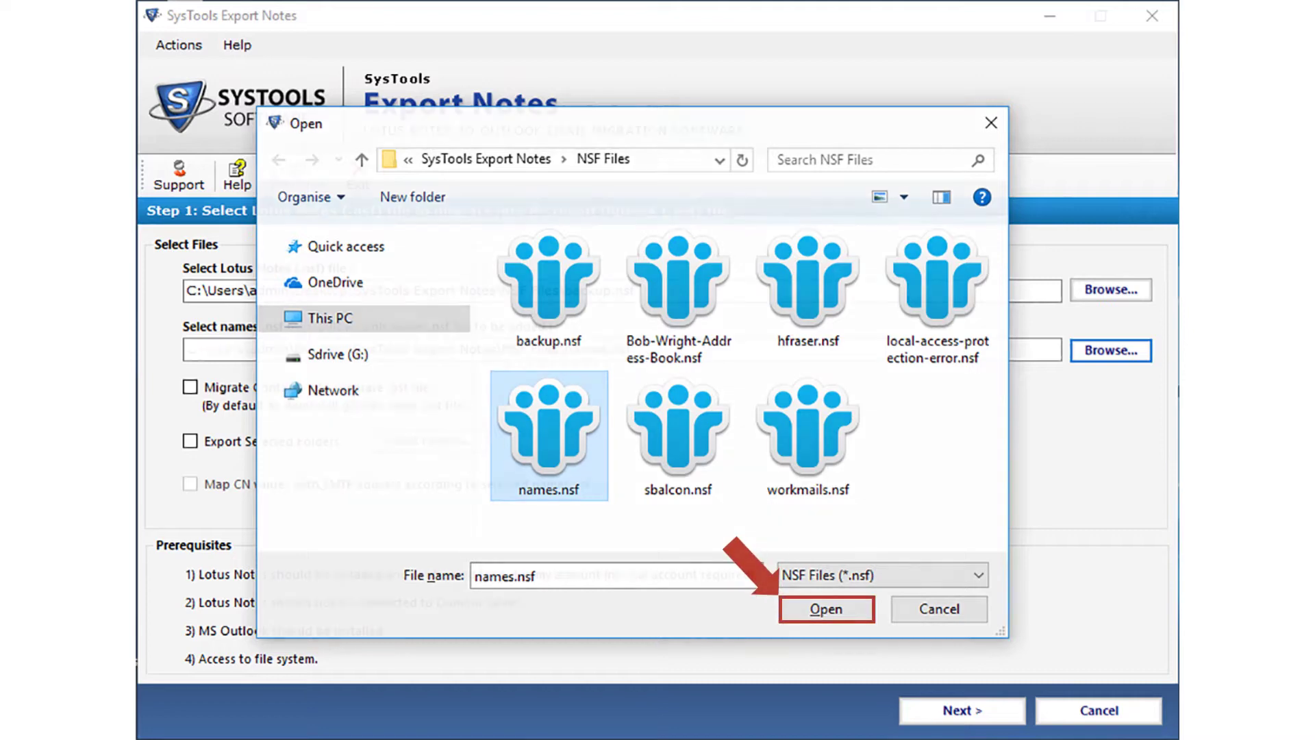
Load names.nsf as the names file and enter the password for the IBM Notes ID file.
key(Return)
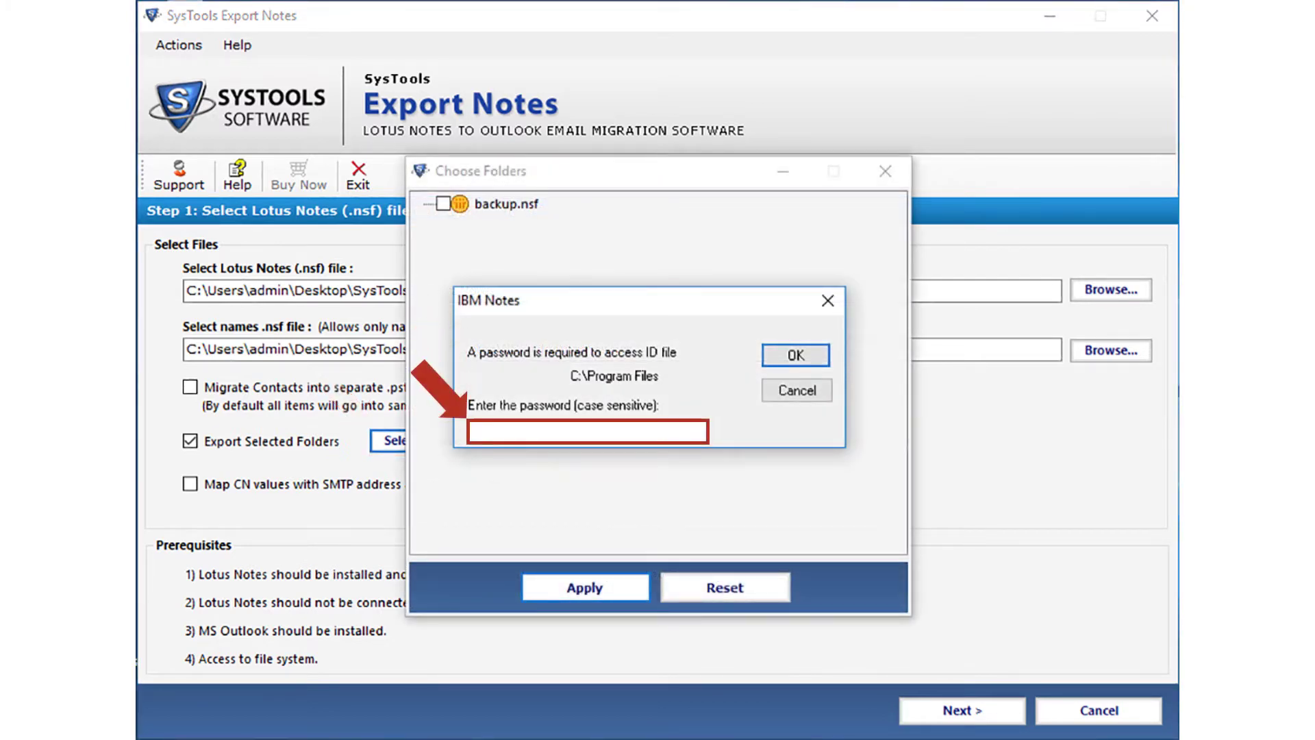
key(ctrl+v)
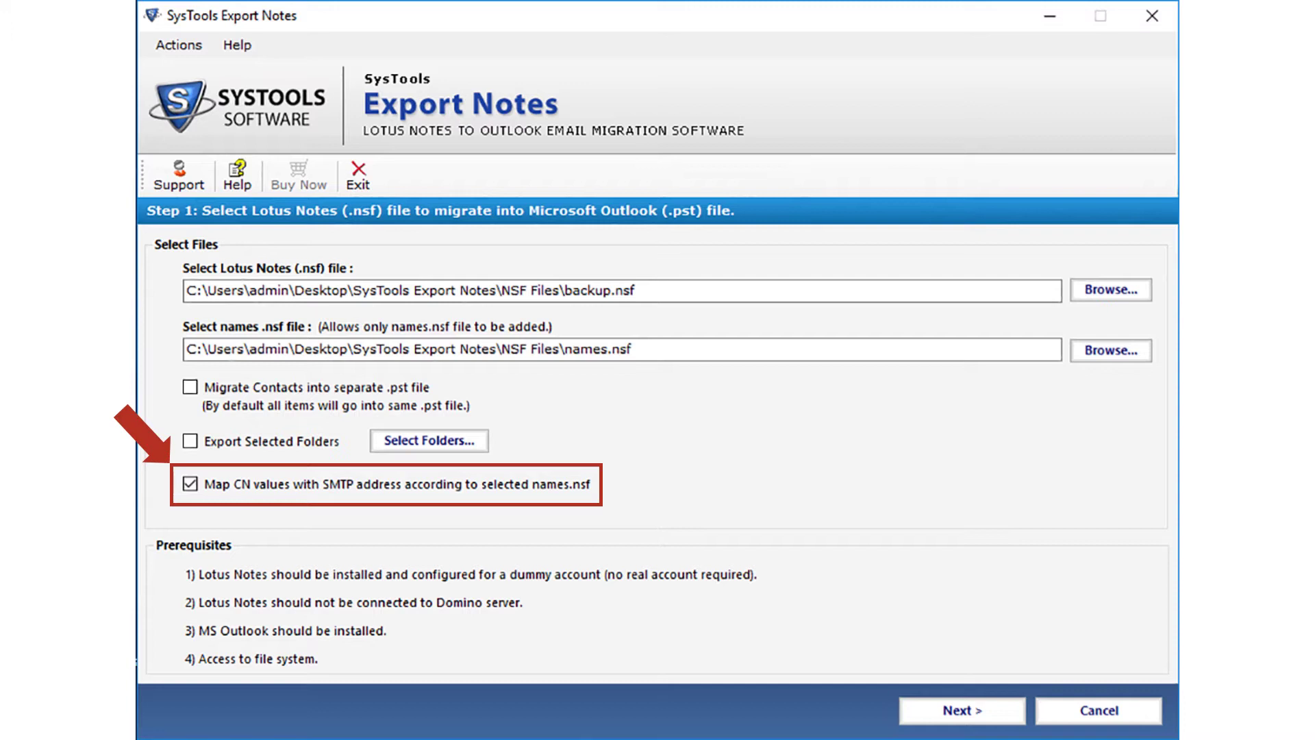
Enable mapping of CN values with SMTP addresses according to the selected names.nsf file.
key(space)
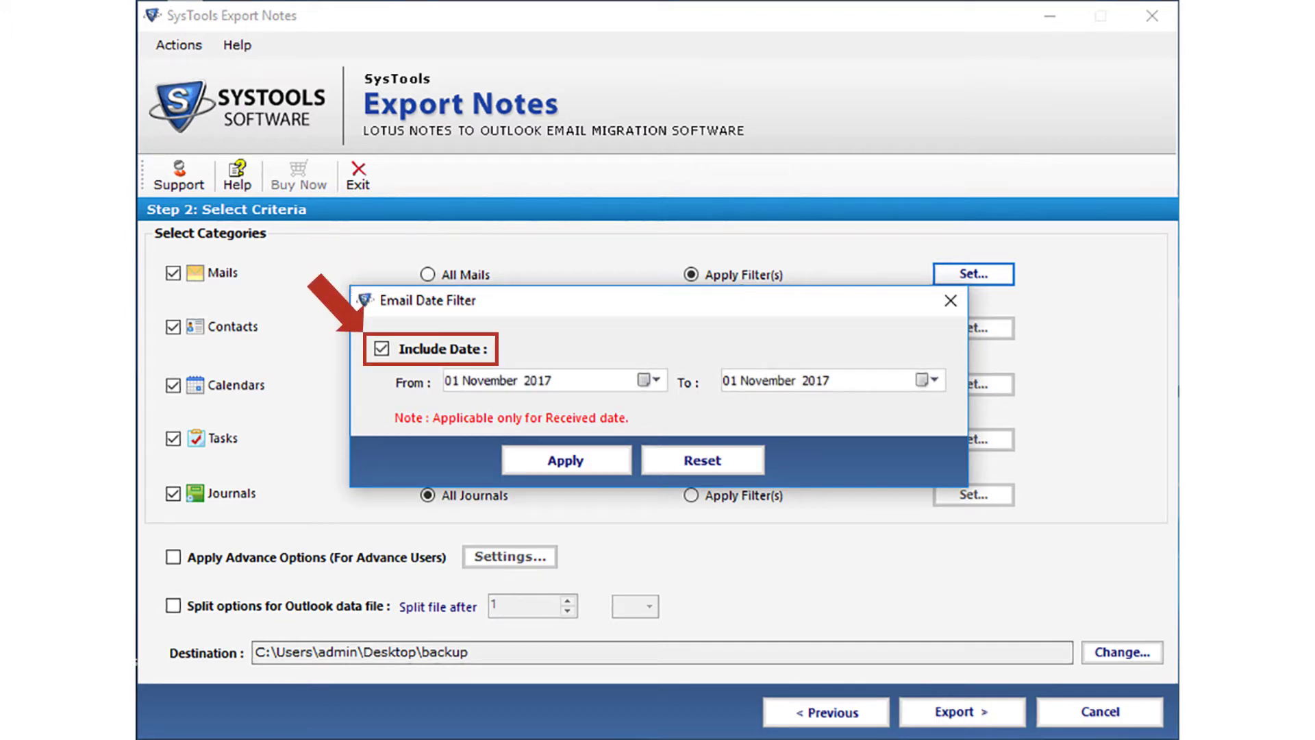
Open the calendar for the start date of the email date filter.
click(649, 380)
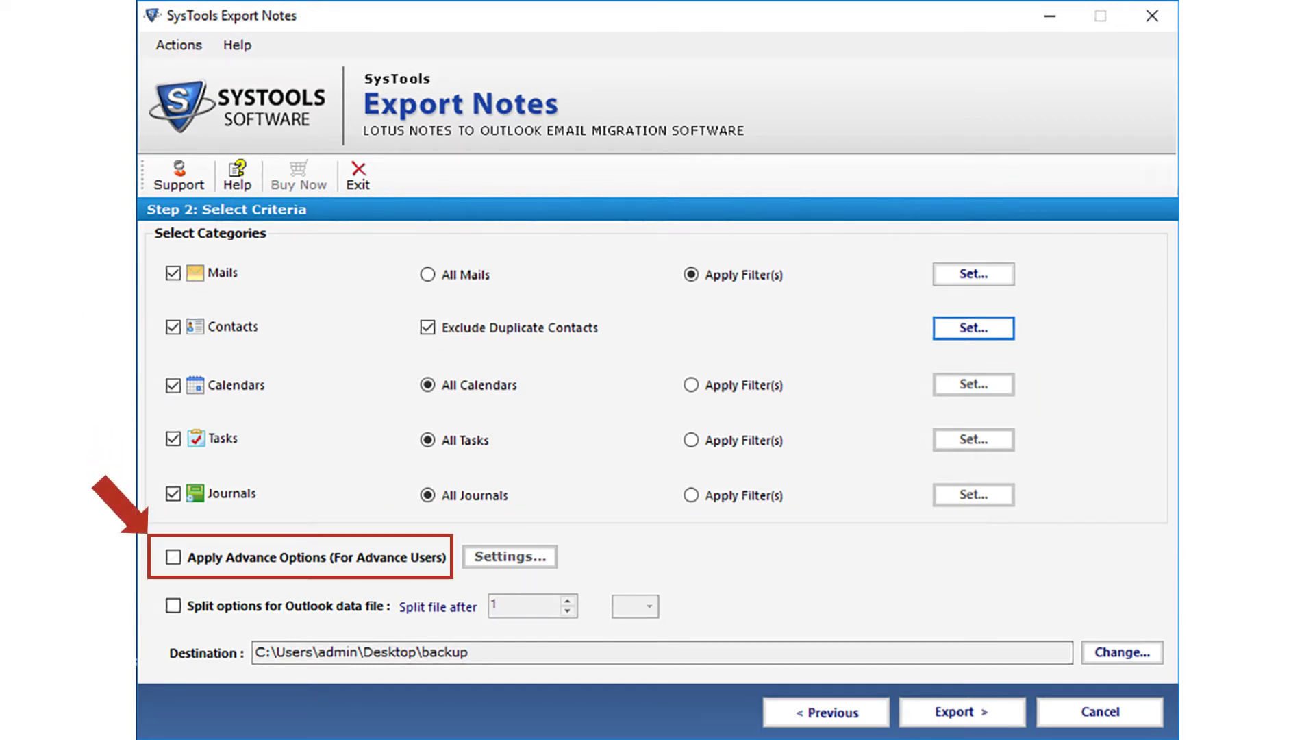
Enable the advance options for the export and turn on HTML Formatting to maintain the formatting of mails.
click(173, 557)
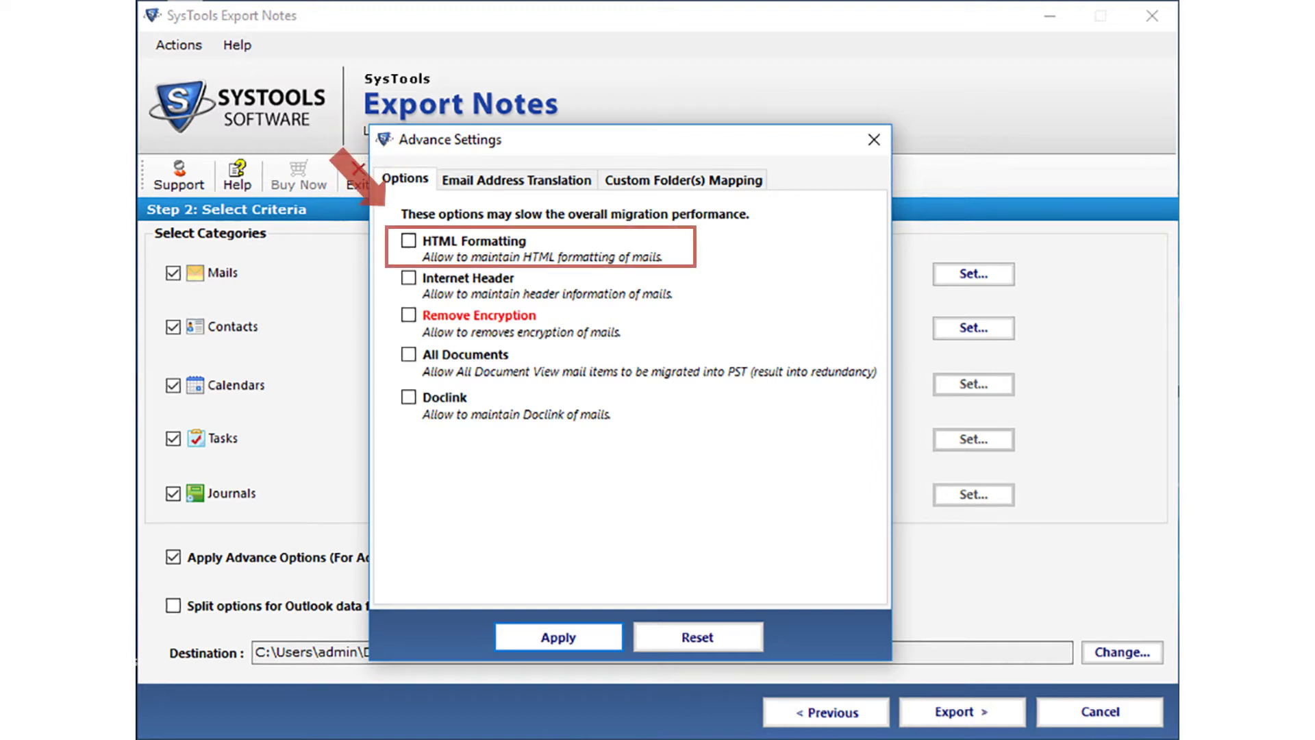
click(409, 241)
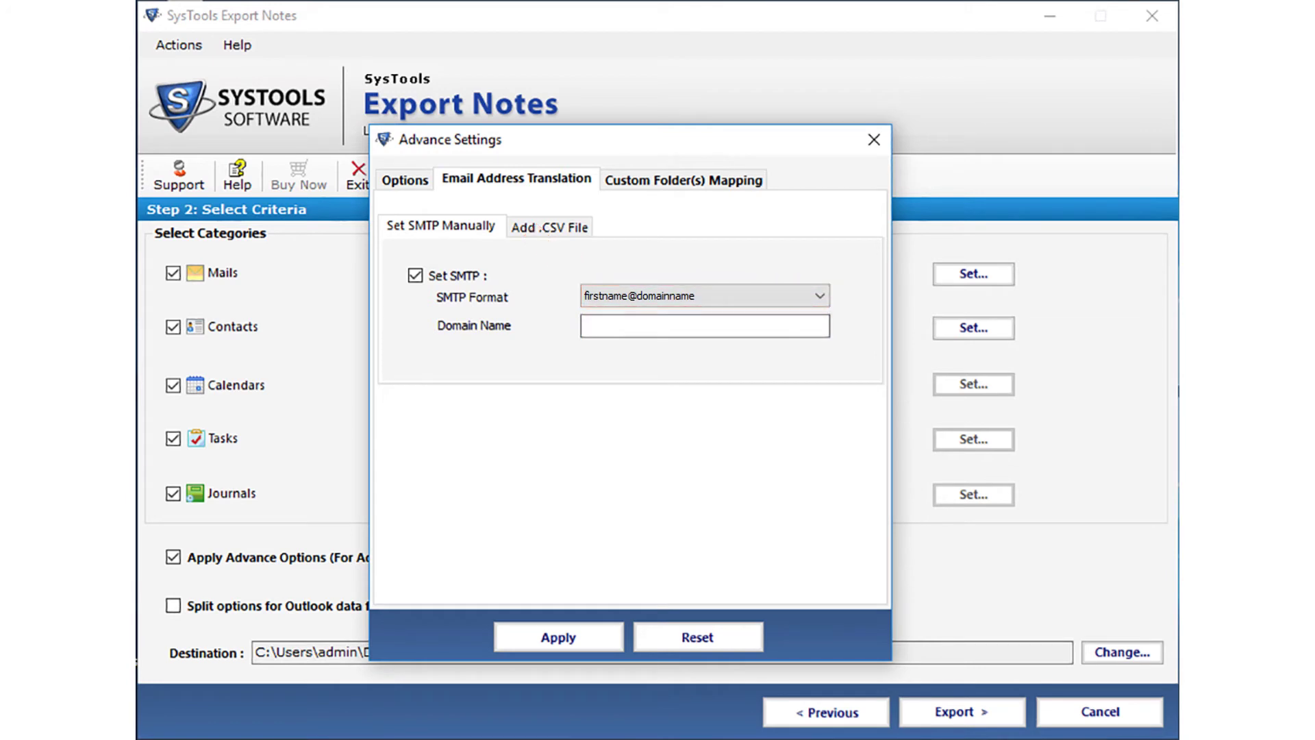
Set the SMTP domain name to systoolsgroup and map the Inbox folder to the name Posteingang.
text(systoolsgroup)
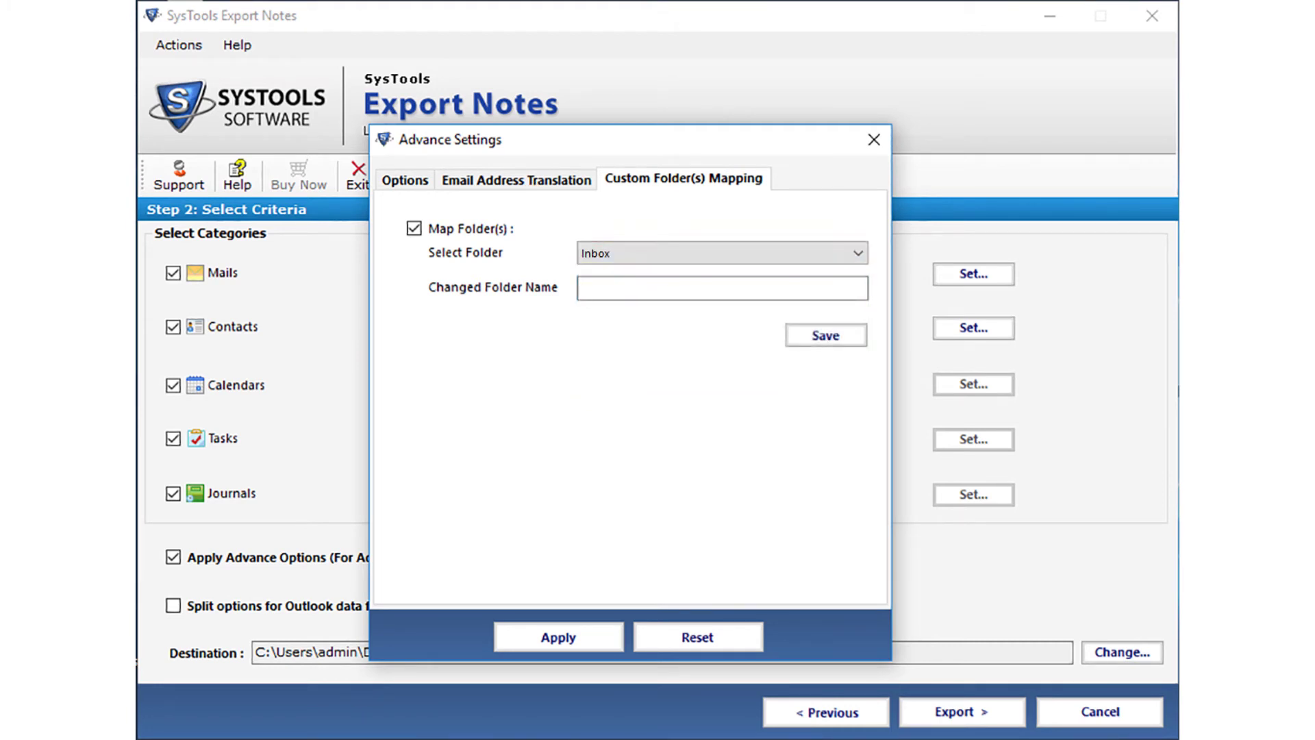
text(Posteingang)
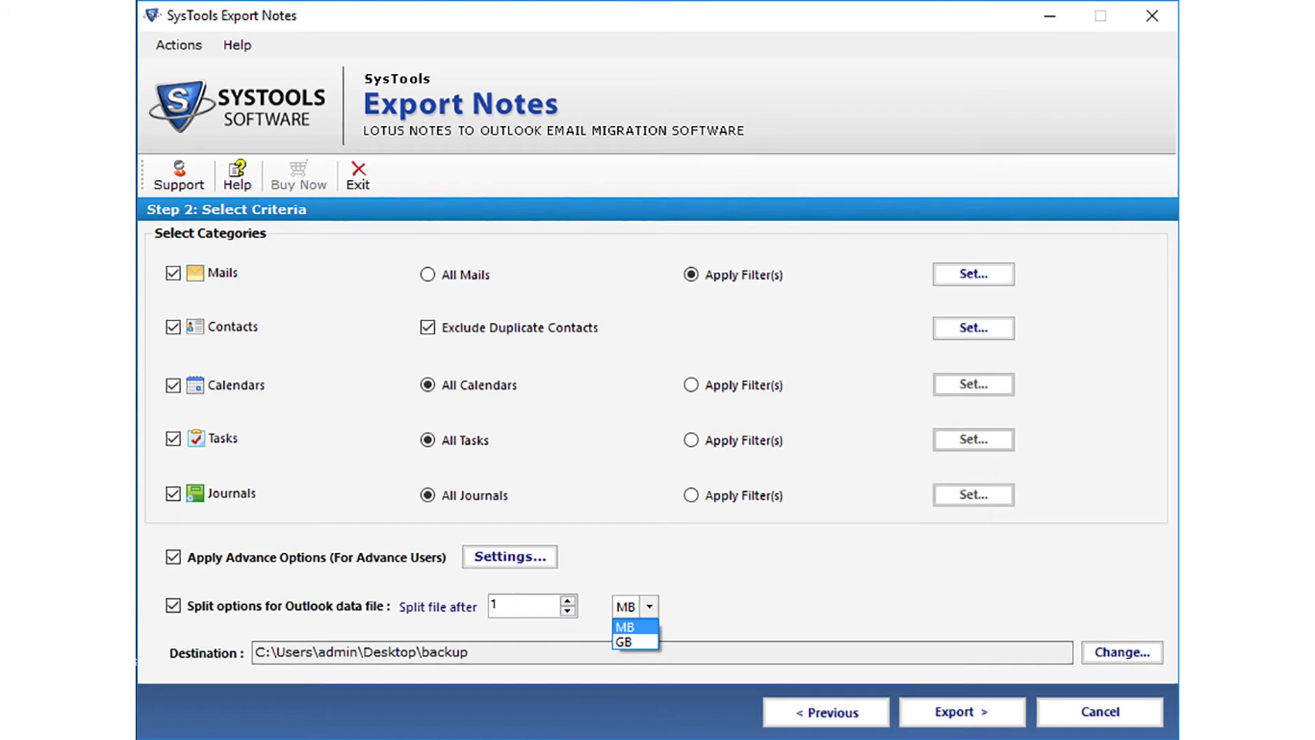
Choose MB as the size unit for splitting the Outlook data file.
key(Return)
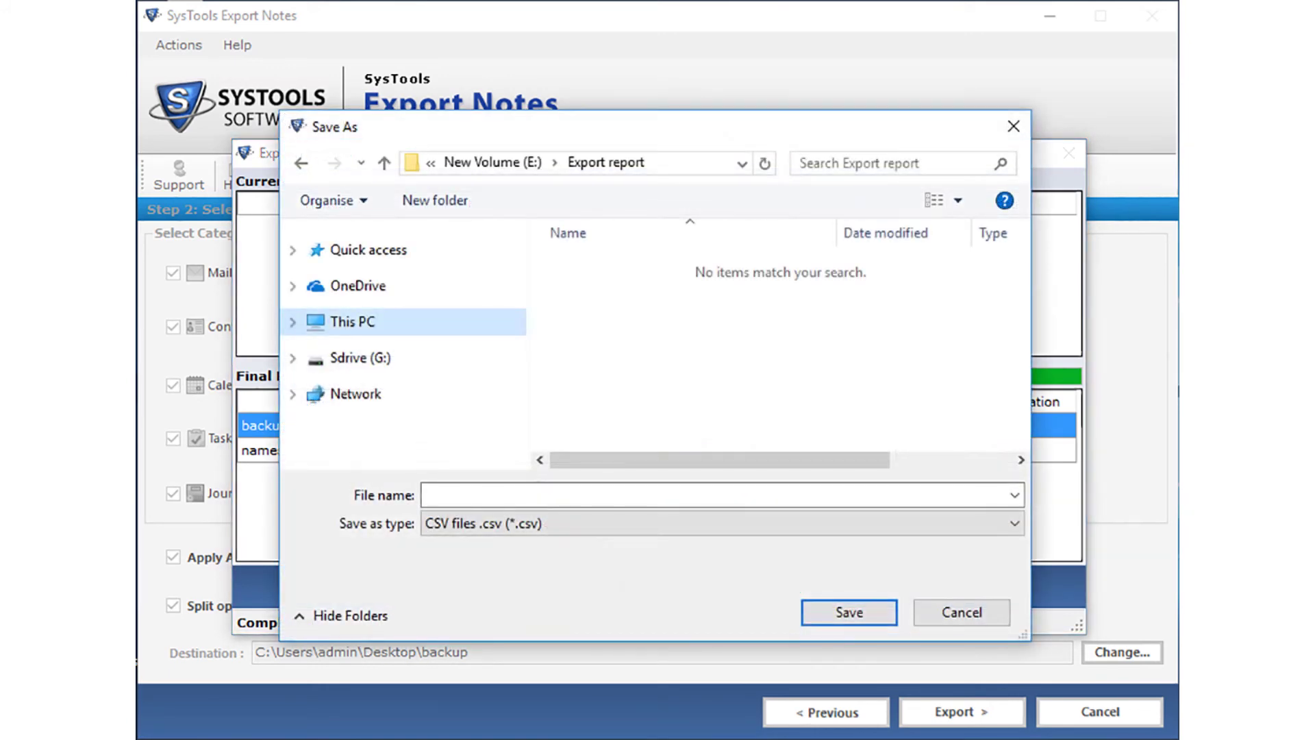
Name the CSV report file "export report" in the Export report folder on drive E.
text(export report)
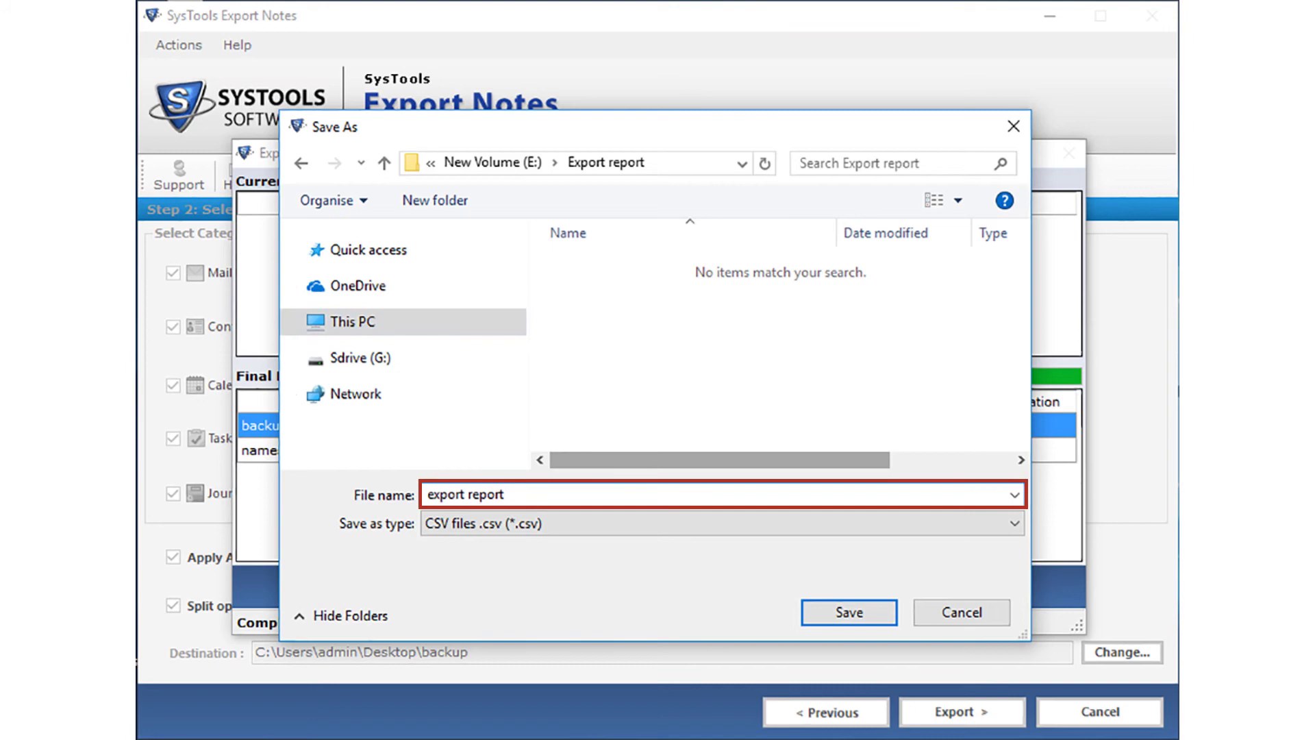